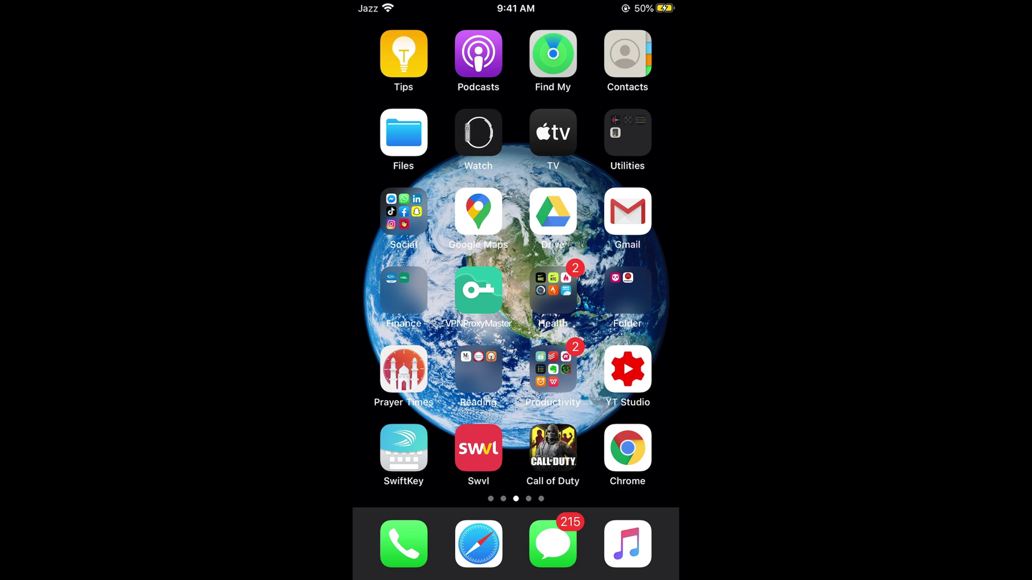
scroll(516, 258, right, 5)
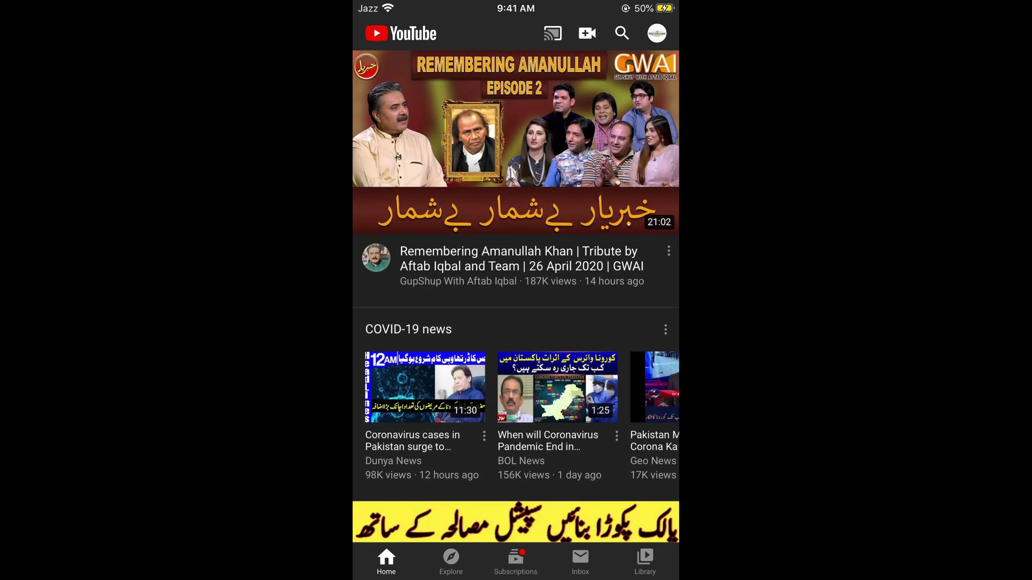
click(658, 34)
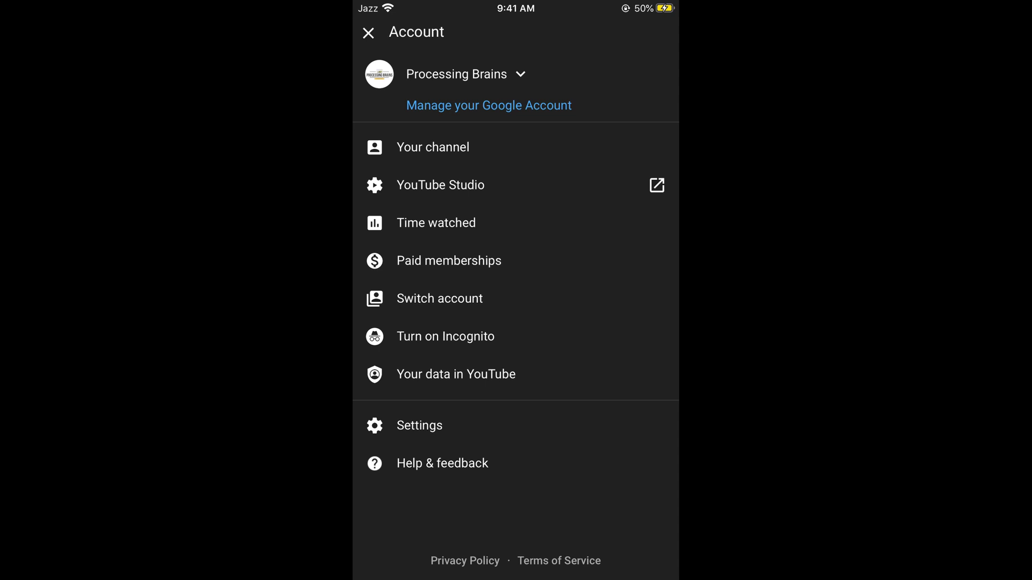
click(439, 298)
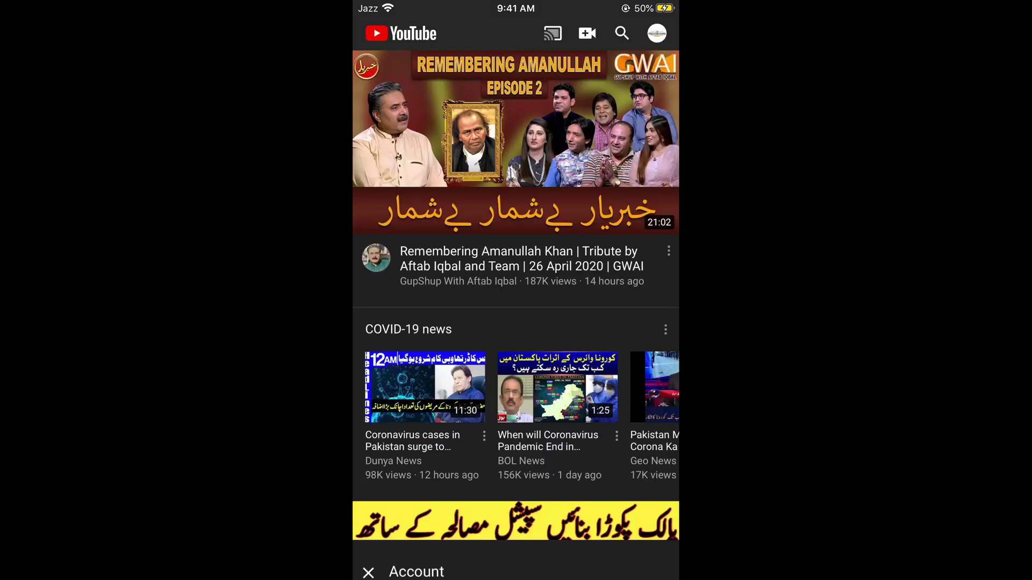
scroll(516, 282, down, 2)
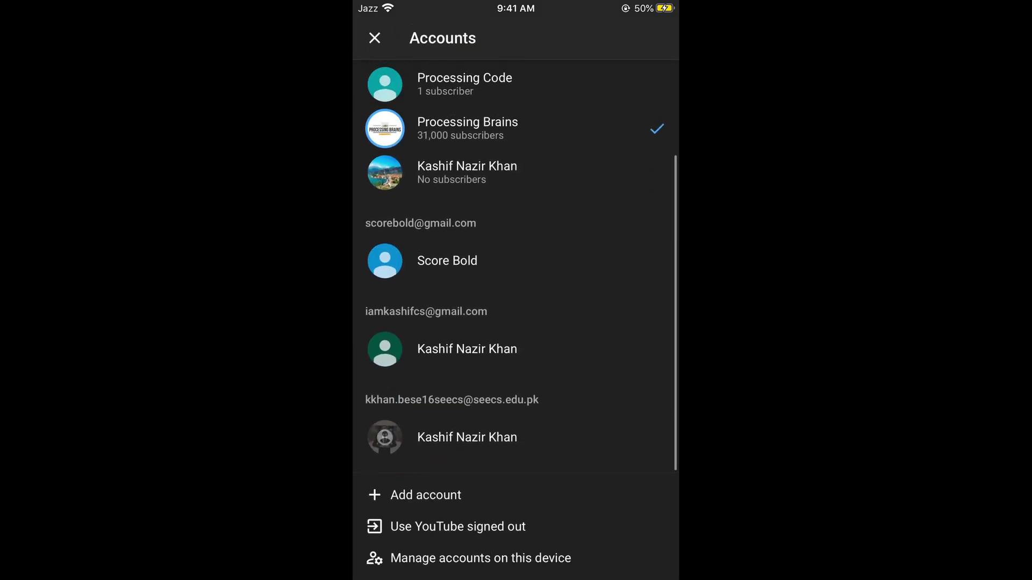
scroll(516, 282, up, 3)
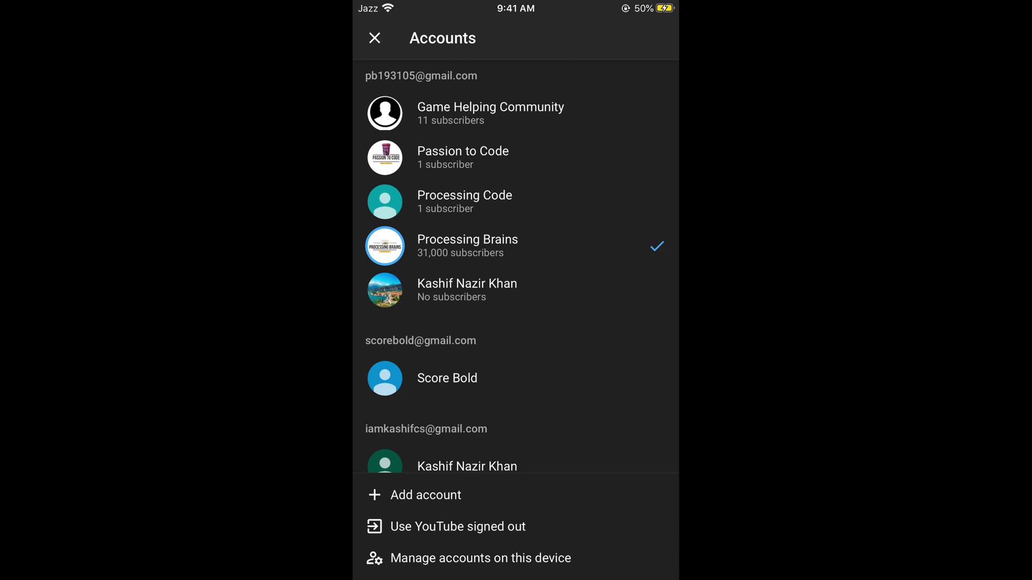
click(374, 39)
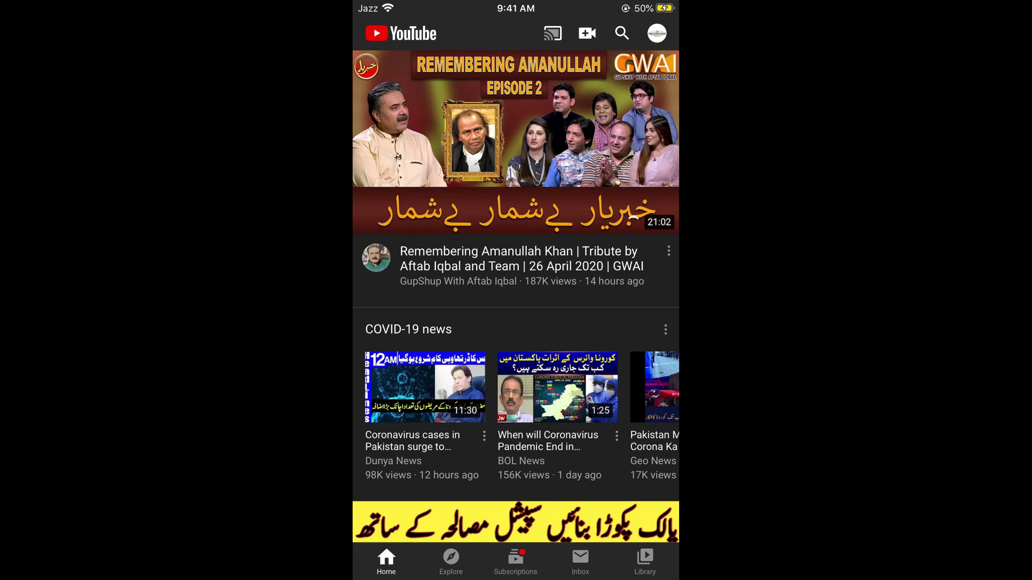
Go to the Processing Brains channel through Your channel and copy its link with Share > Copy link
click(656, 34)
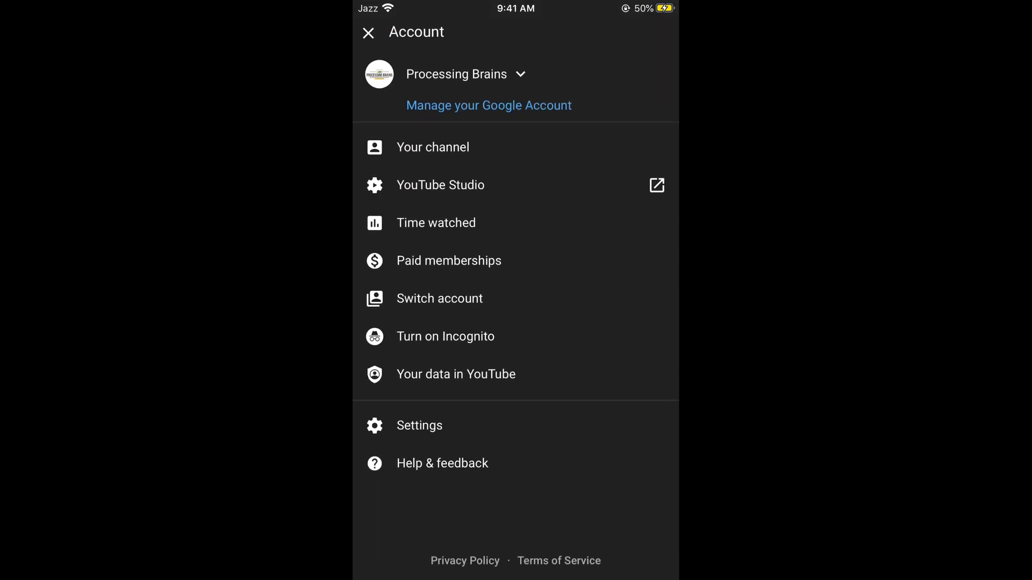
click(433, 146)
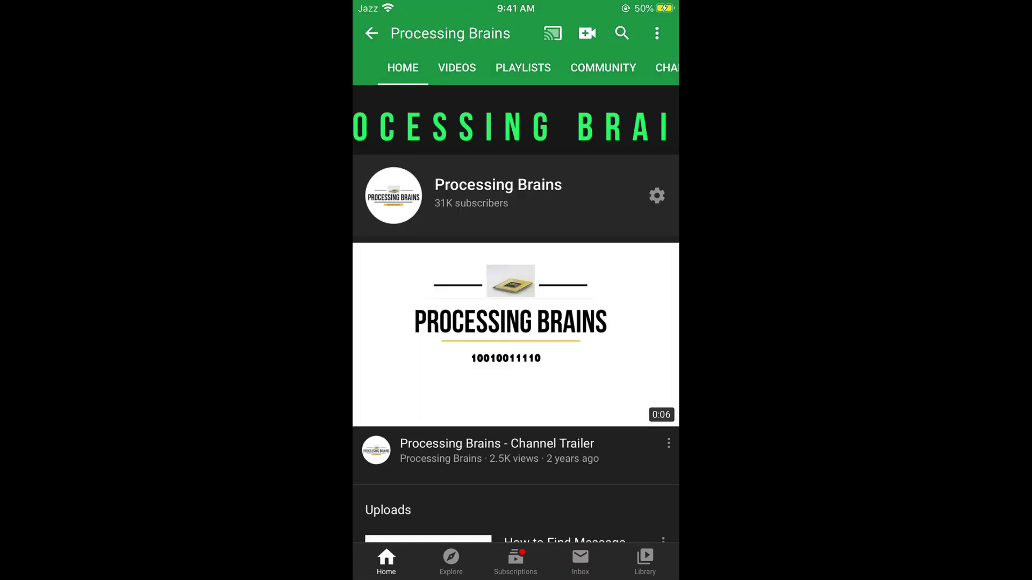
click(657, 33)
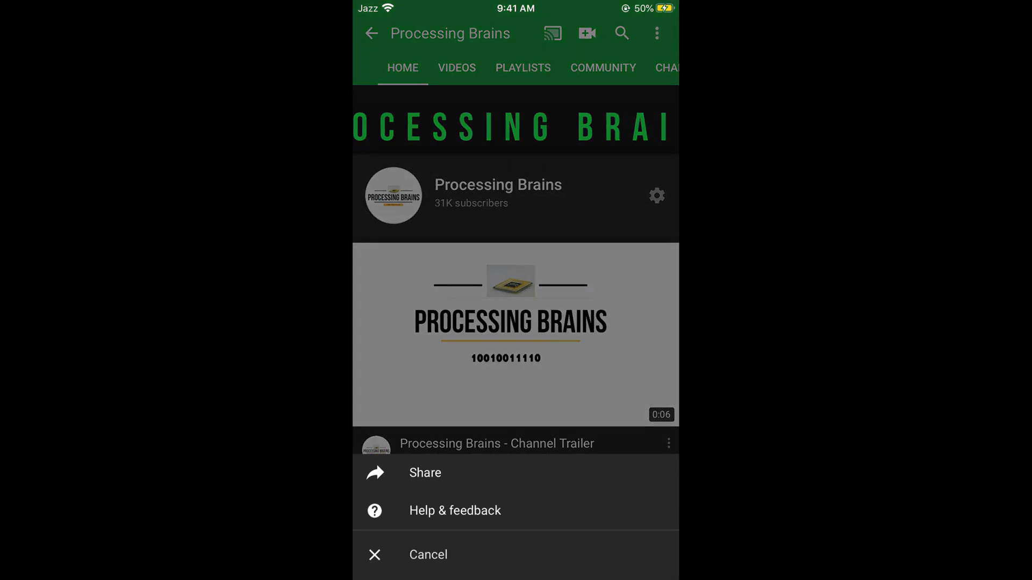
click(426, 472)
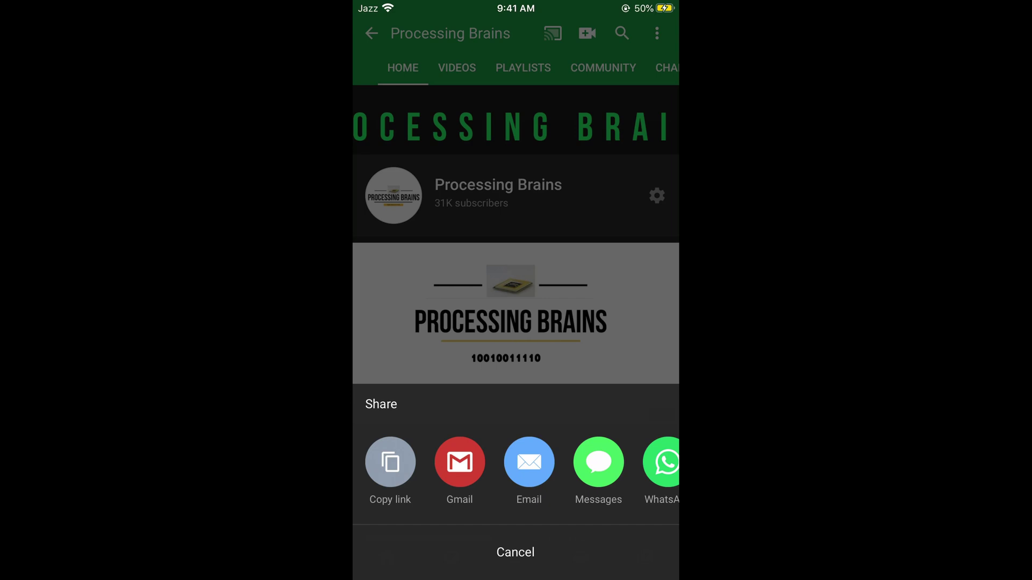
click(390, 462)
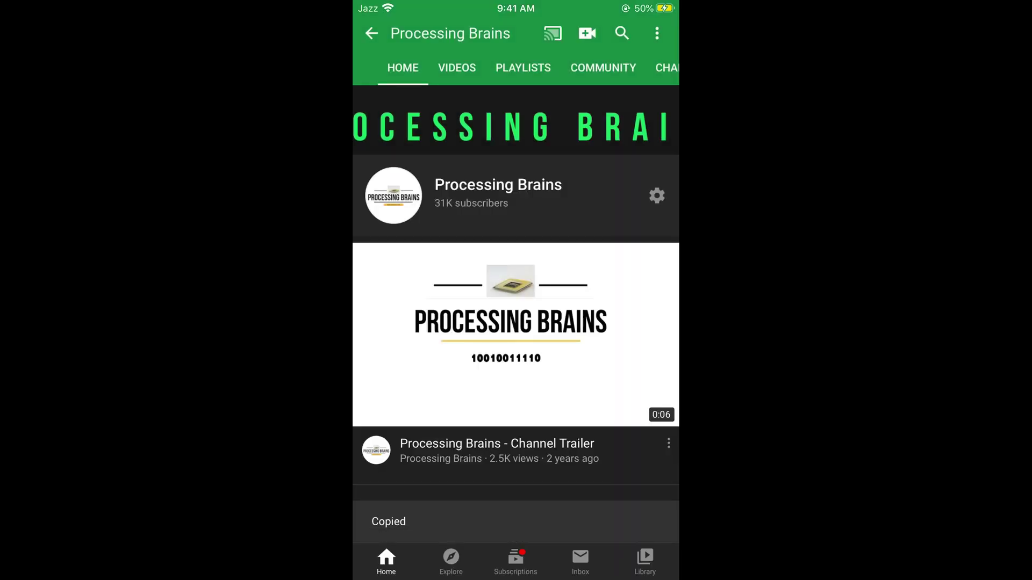
Return to the iOS Home Screen and launch Messages from the dock
key(super)
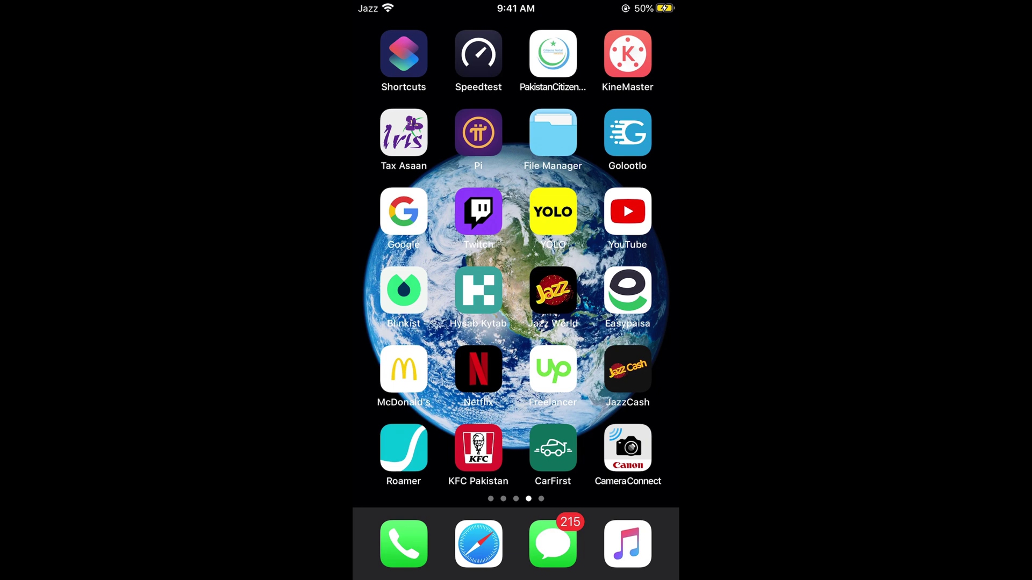
scroll(516, 266, left, 5)
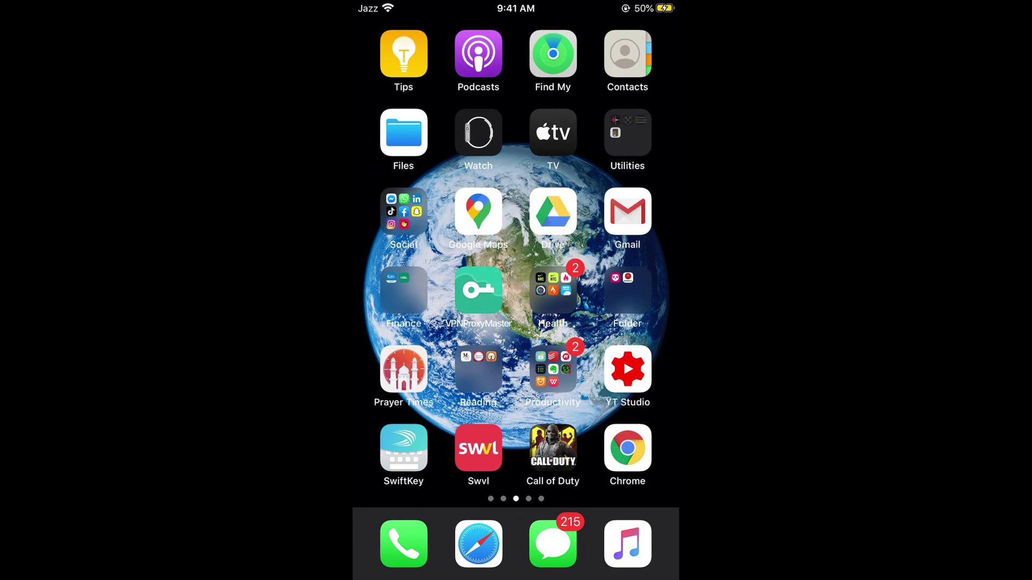
click(552, 545)
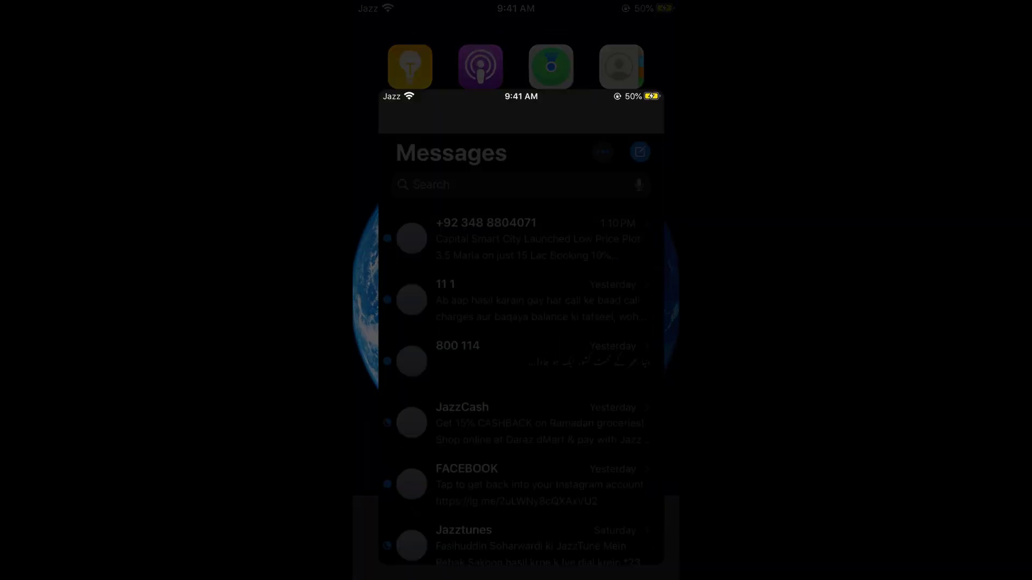
Paste the Processing Brains channel link into the top conversation's Text Message field, unsent
click(516, 165)
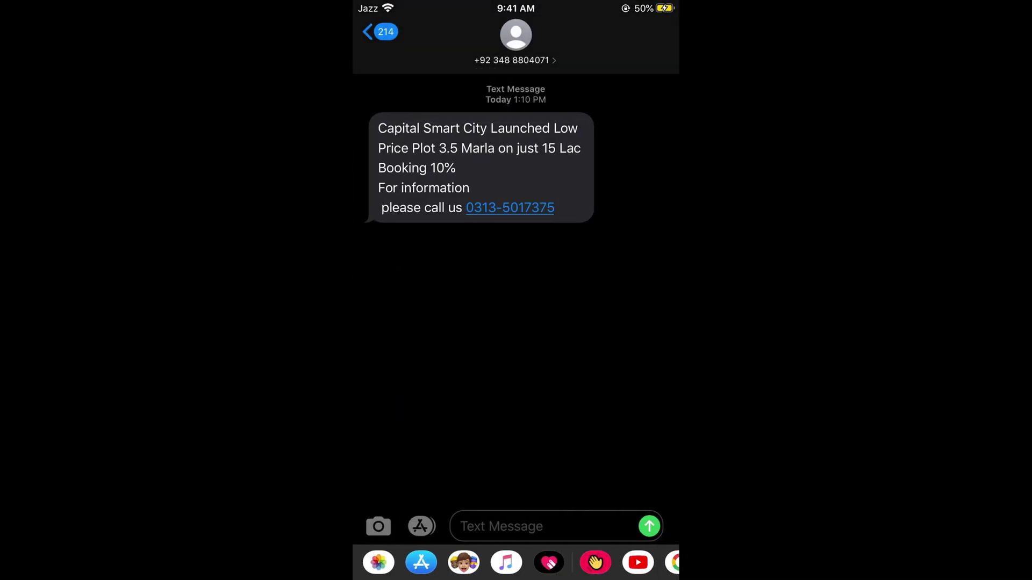
click(565, 525)
click(501, 347)
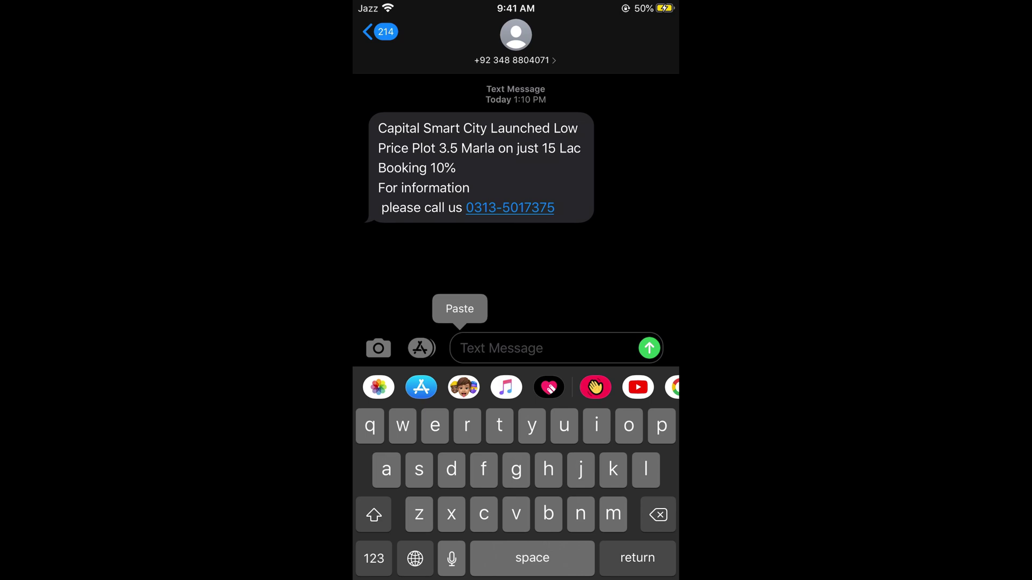
click(460, 309)
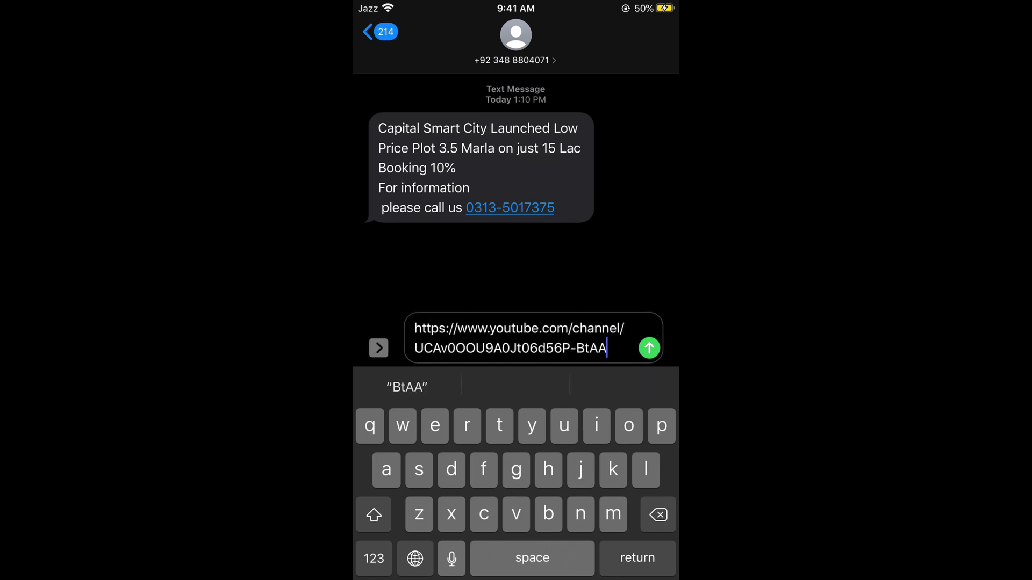